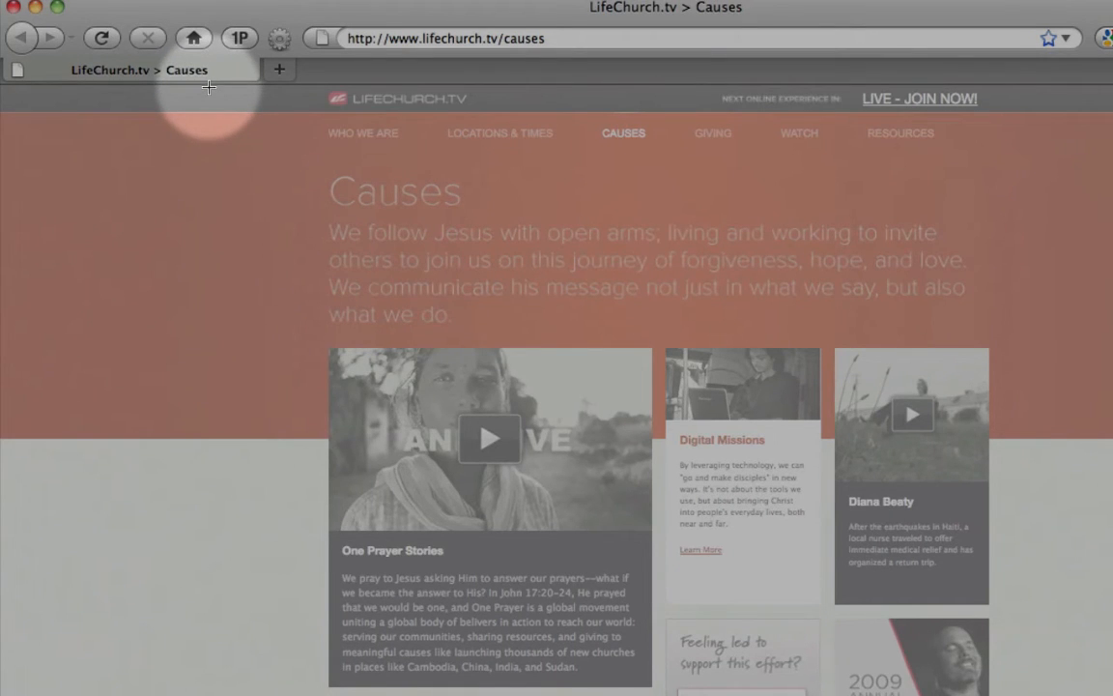
# Measure the height from the top of the Causes page to the bottom of its red header background
pyautogui.moveTo(208, 87); pyautogui.dragTo(235, 437)
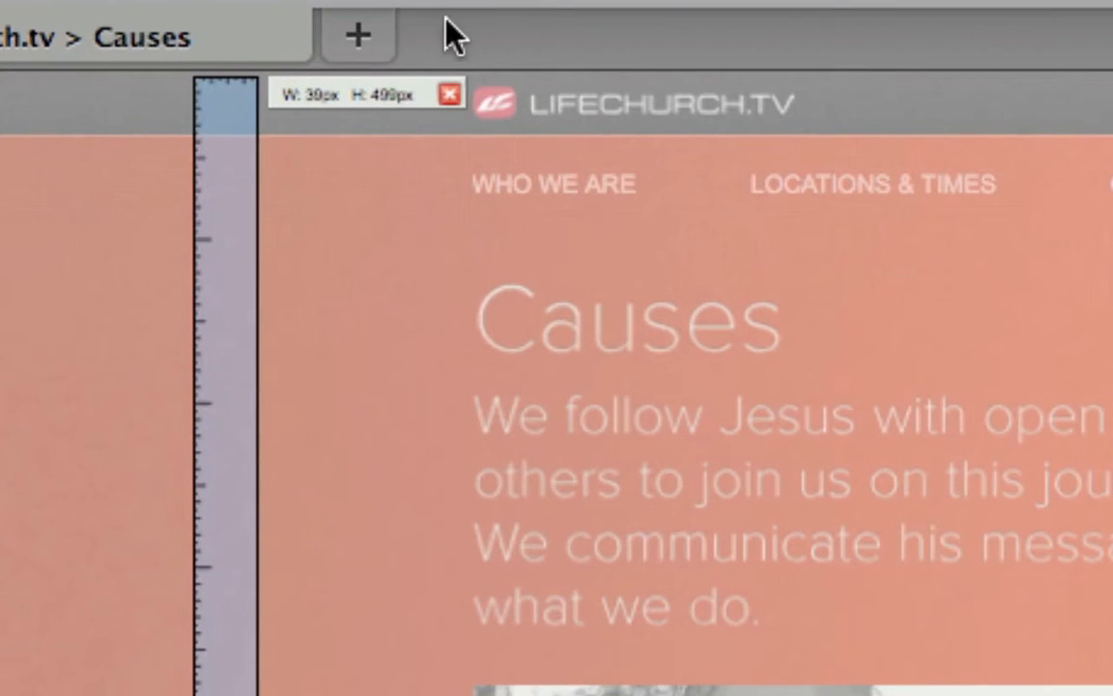
pyautogui.click(449, 93)
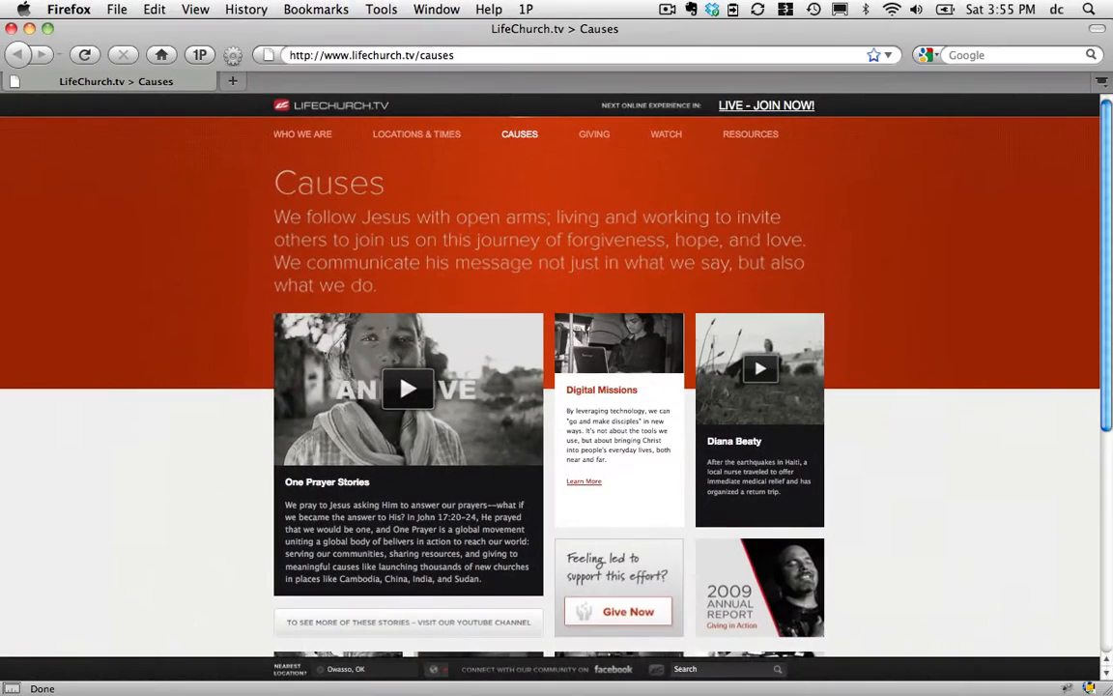
# Switch to Photoshop and add a horizontal guide at 500 px to the gradient grid document
pyautogui.press('super+Tab')
pyautogui.press('super+Tab')
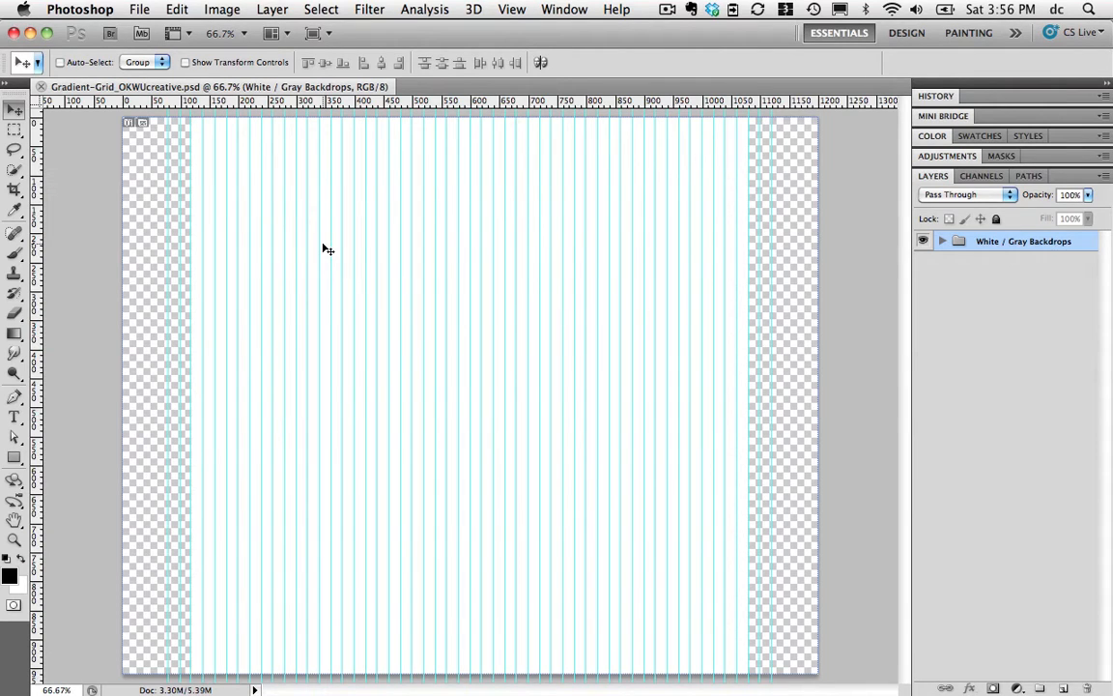
pyautogui.click(512, 10)
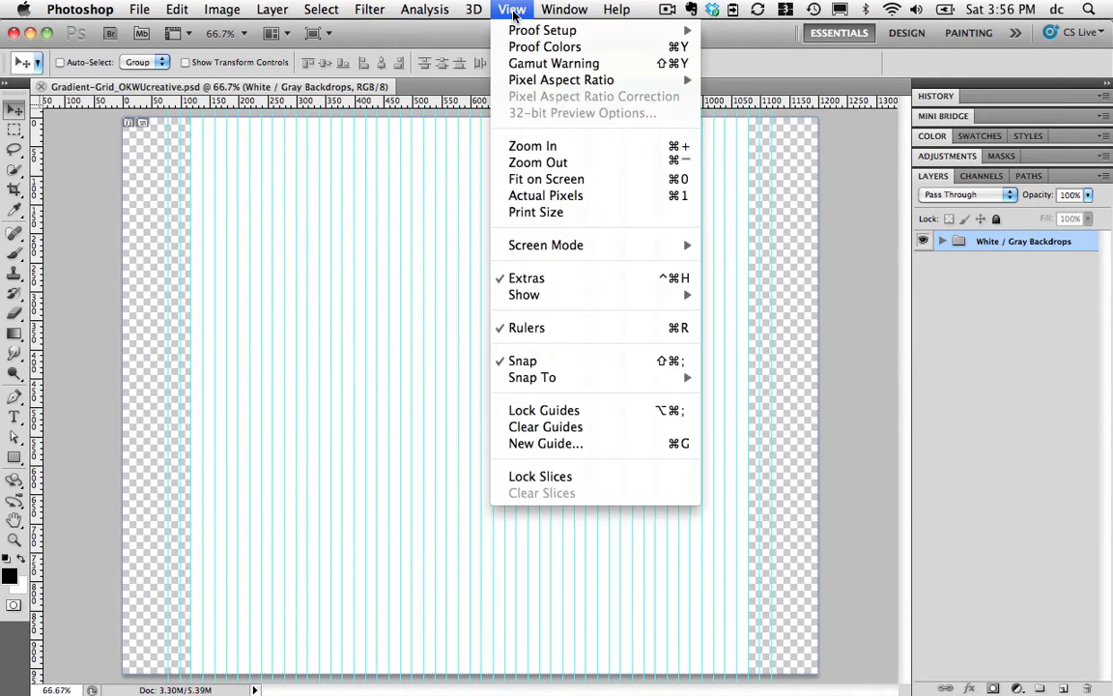
pyautogui.click(555, 447)
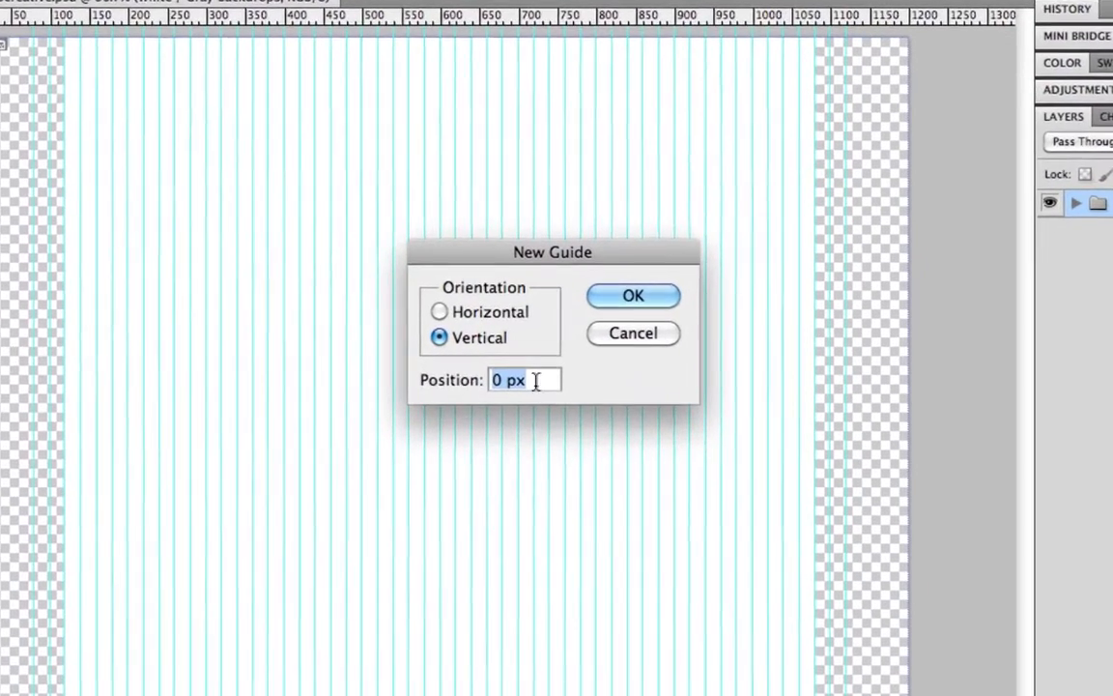
pyautogui.click(504, 315)
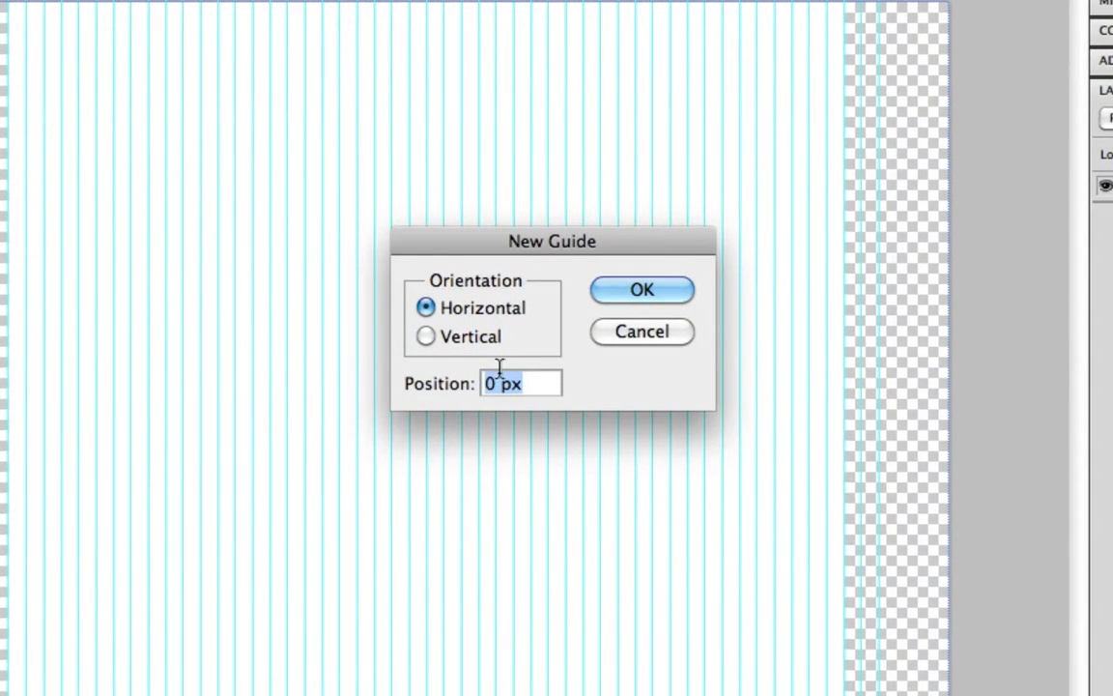
pyautogui.write('500 px')
pyautogui.click(665, 298)
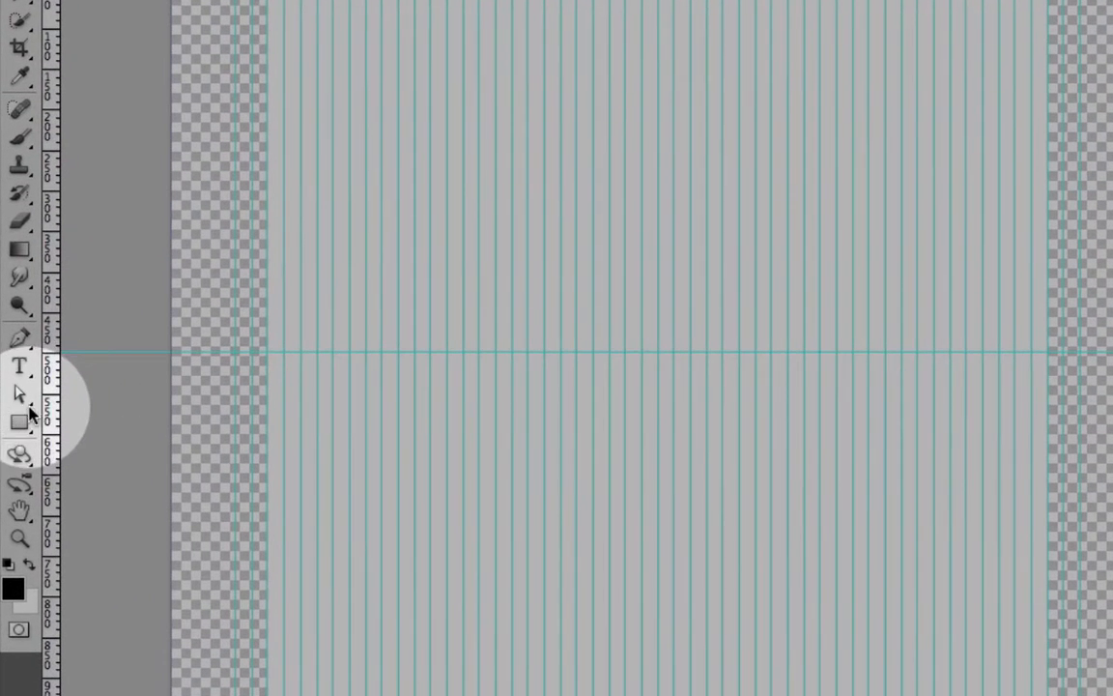
# Draw a dark red (#890303) rectangle shape across the full canvas width, from the top edge down to the 500 px guide
pyautogui.click(14, 457)
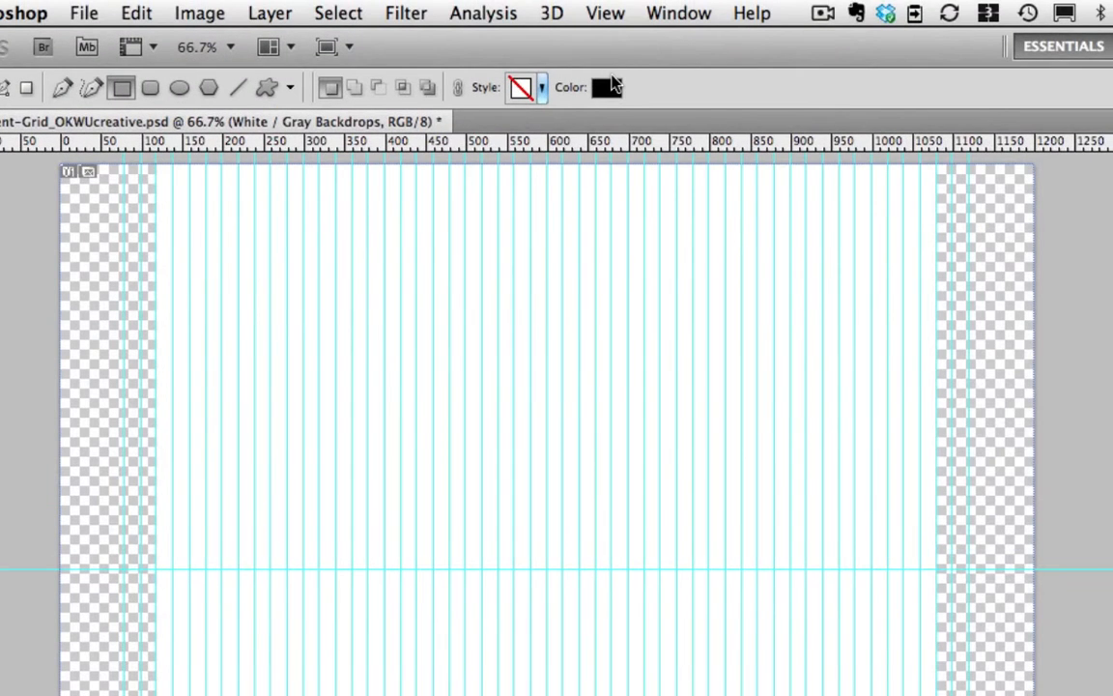
pyautogui.click(607, 87)
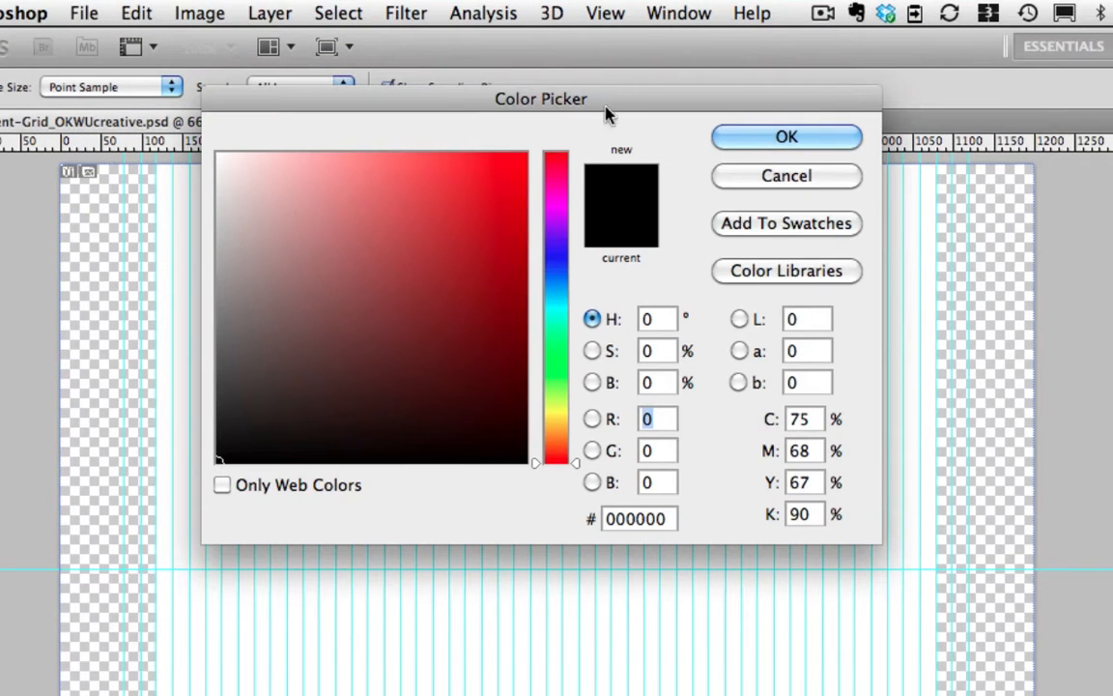
pyautogui.click(519, 296)
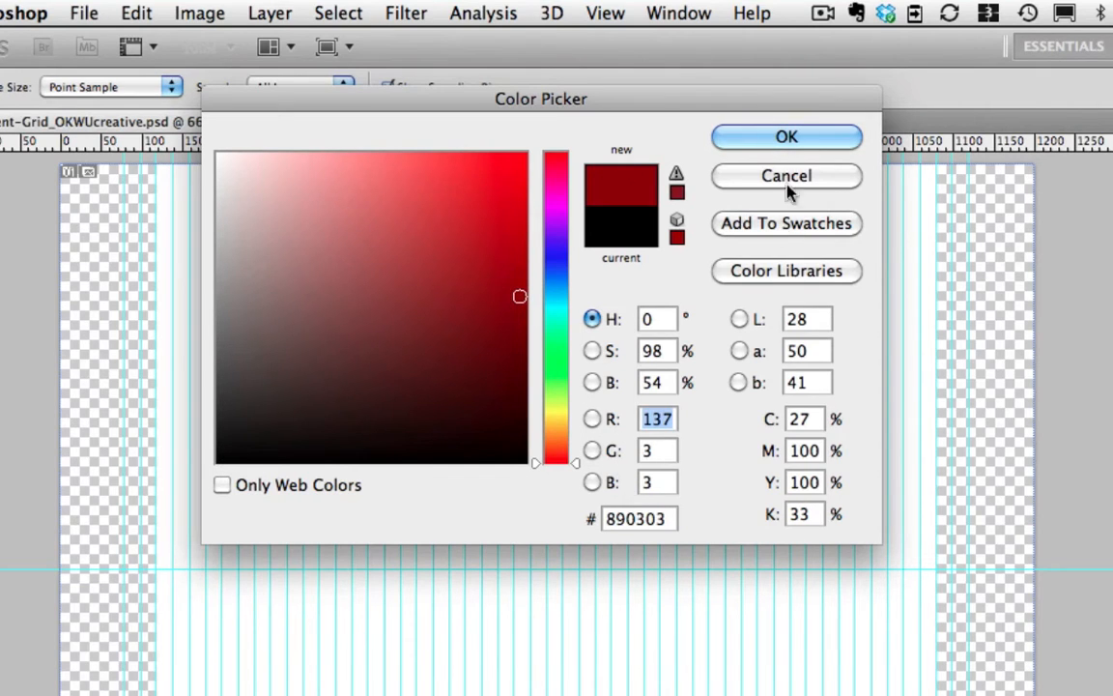
pyautogui.click(800, 143)
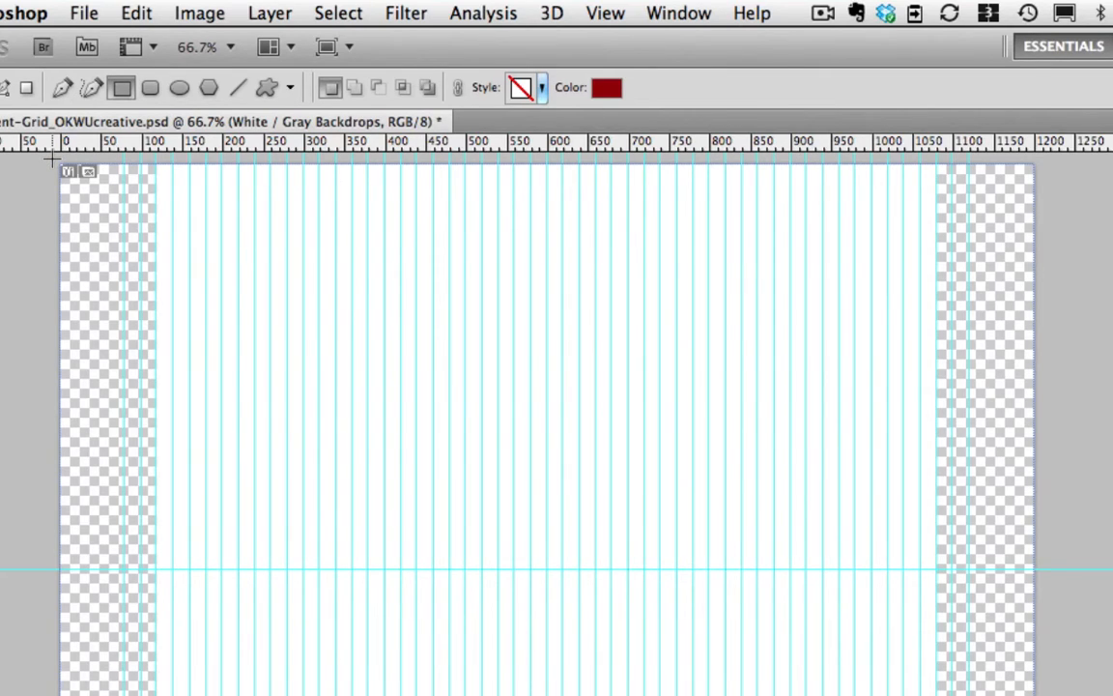
pyautogui.moveTo(52, 159); pyautogui.dragTo(1044, 567)
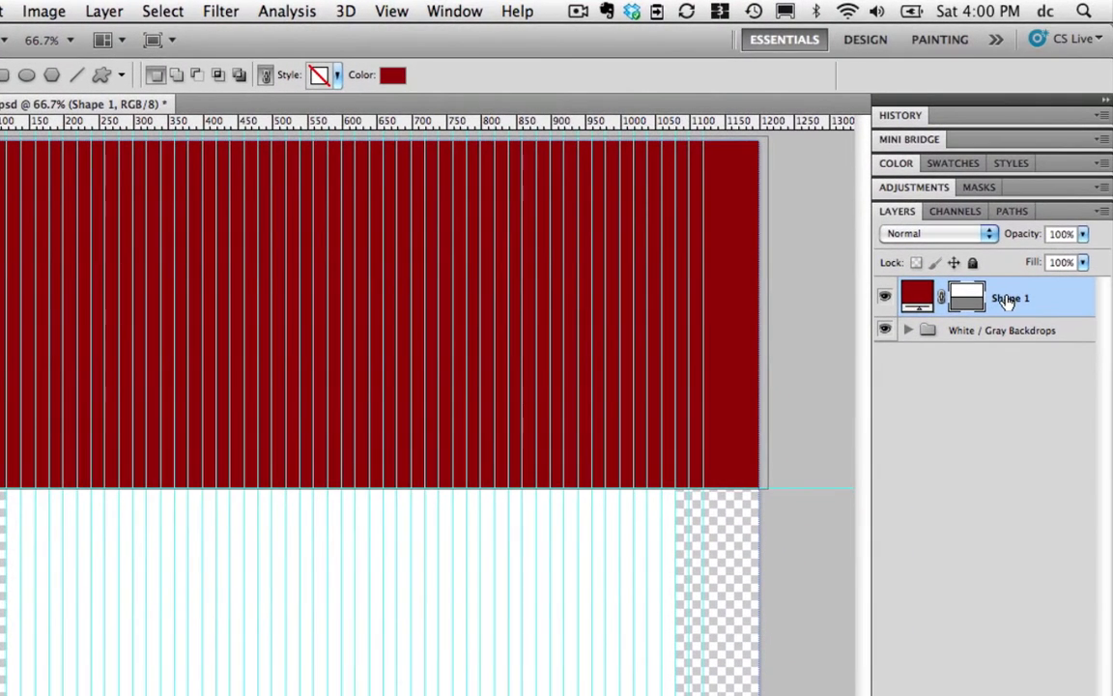
# Rename the new shape layer as "Red Rectangle"
pyautogui.doubleClick(1007, 298)
pyautogui.write('Re')
pyautogui.write('d Red')
pyautogui.write('tang')
pyautogui.write('le')
pyautogui.press('Return')
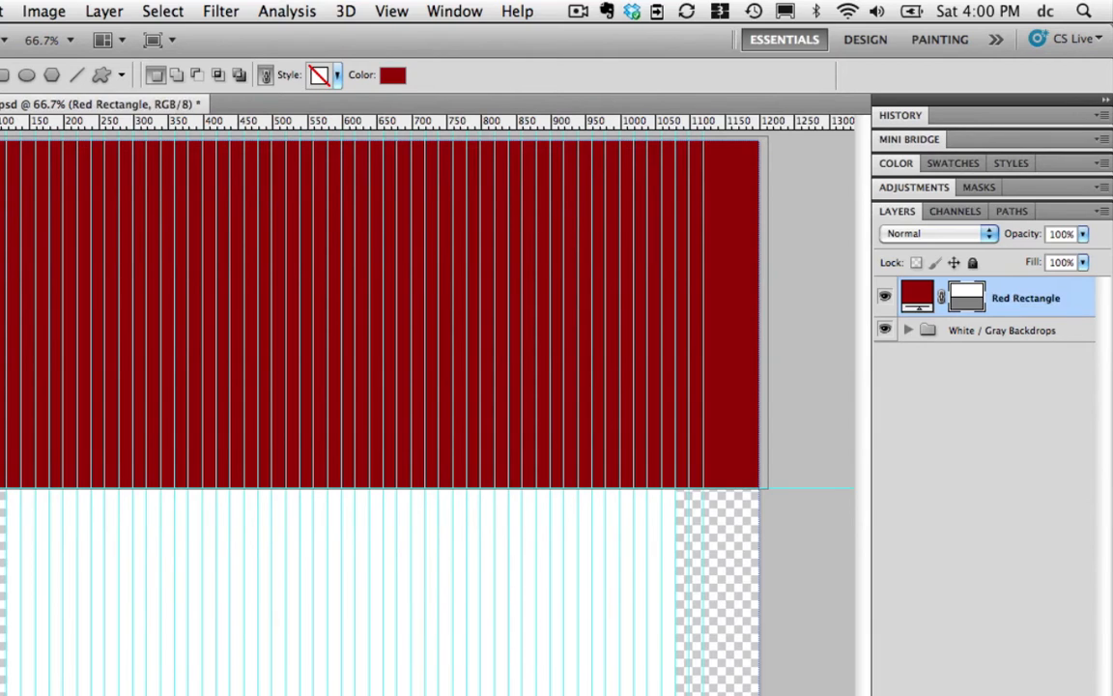
# Add a linear black-to-white Gradient Overlay at 14% opacity to the Red Rectangle layer
pyautogui.rightClick(1077, 307)
pyautogui.click(1049, 332)
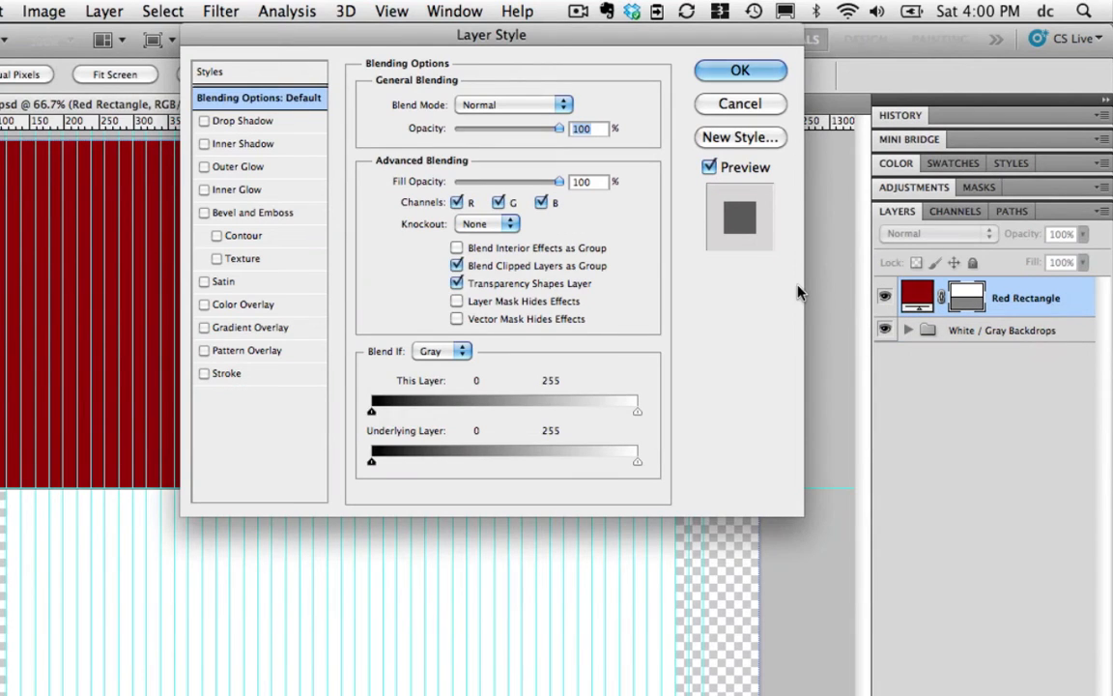
pyautogui.click(275, 331)
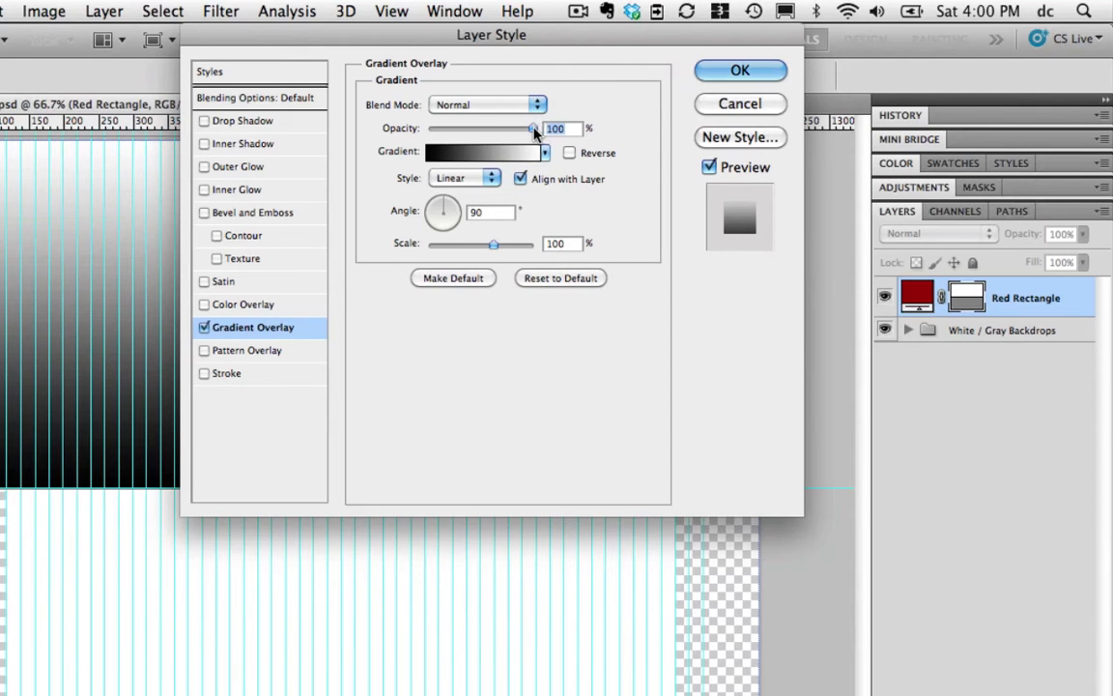
pyautogui.moveTo(535, 131); pyautogui.dragTo(445, 131)
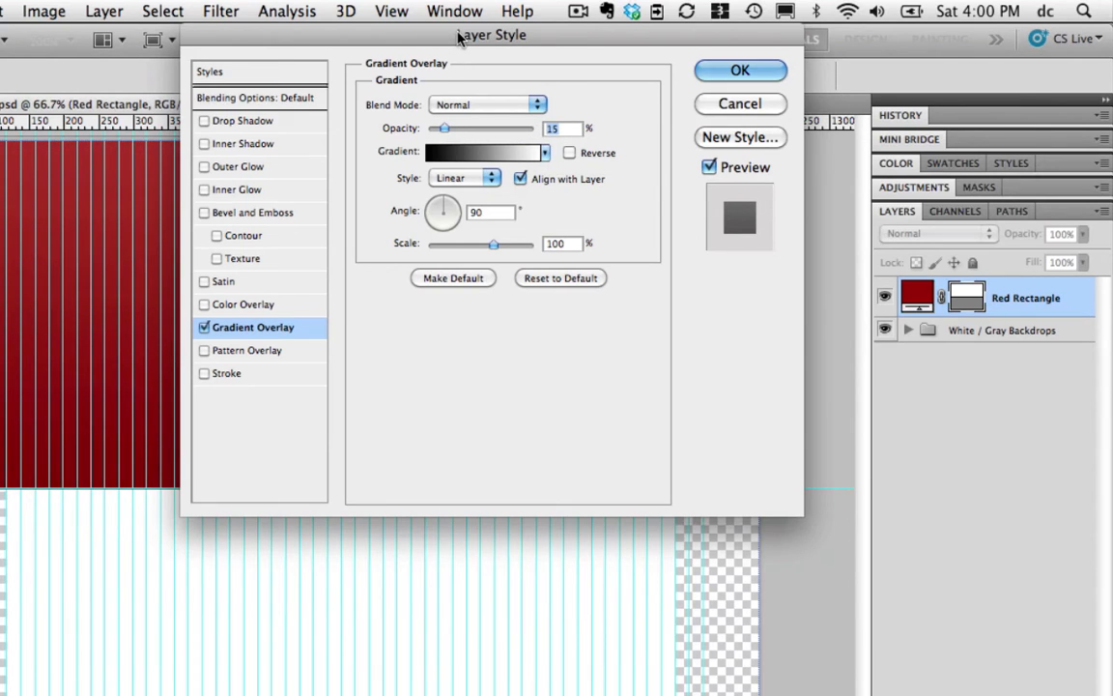
pyautogui.moveTo(467, 34); pyautogui.dragTo(731, 211)
pyautogui.moveTo(720, 304)
pyautogui.mouseDown()
pyautogui.moveTo(752, 305)
pyautogui.moveTo(718, 306)
pyautogui.mouseUp()
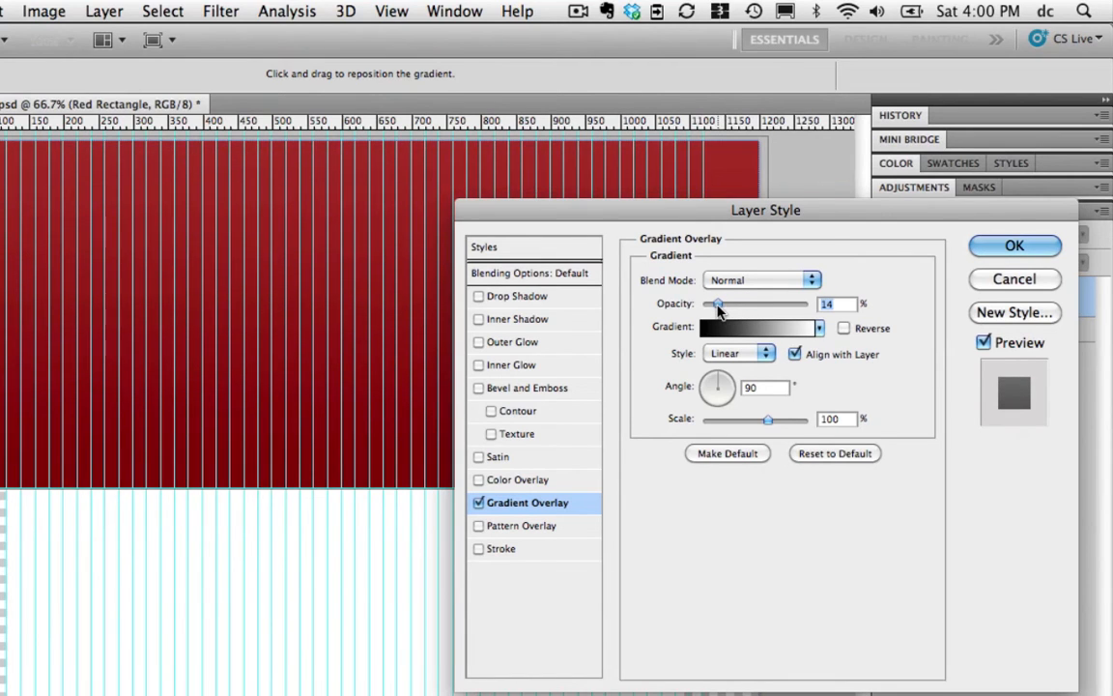
pyautogui.click(991, 252)
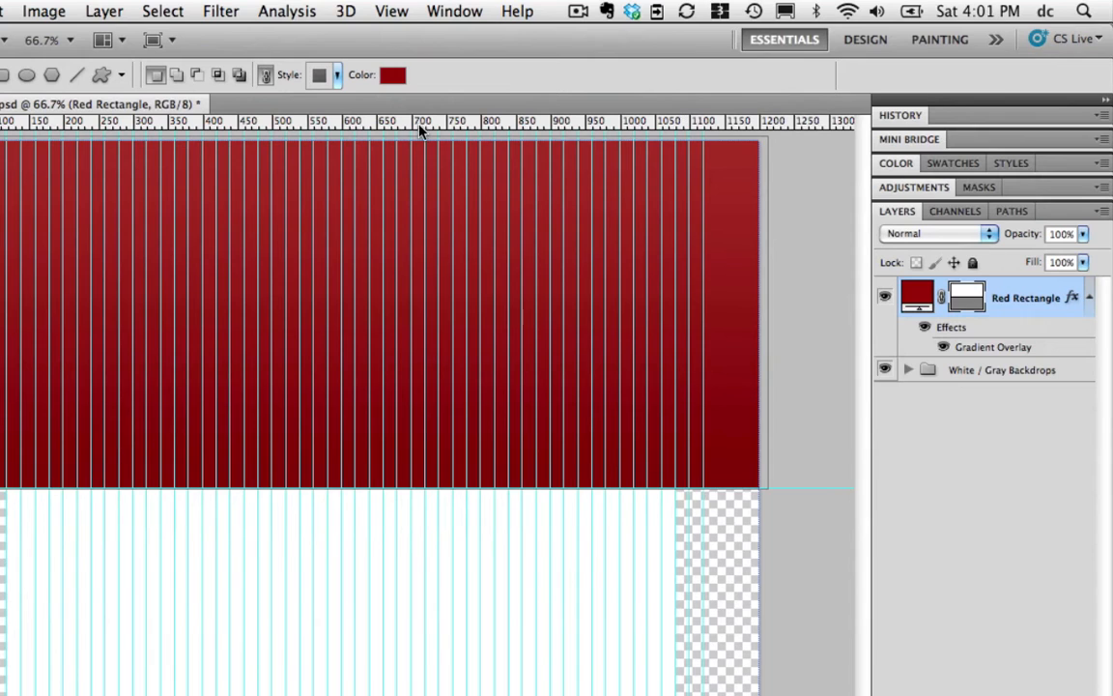
# Hide the guides so the gradient can be judged without the grid lines
pyautogui.click(393, 11)
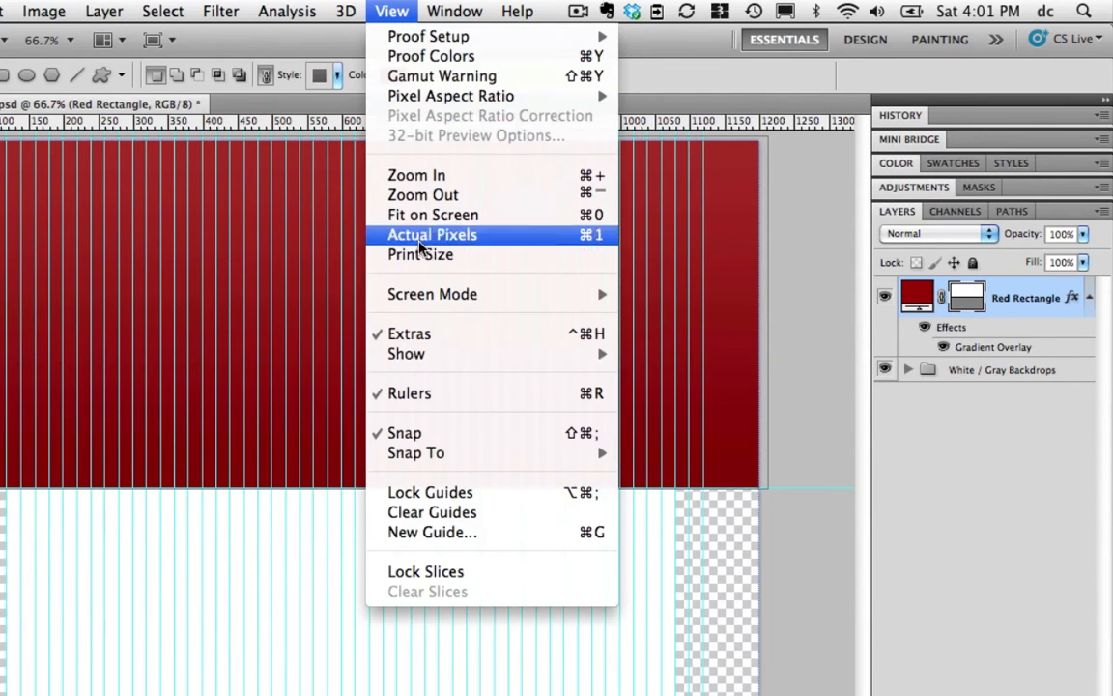
pyautogui.moveTo(474, 357)
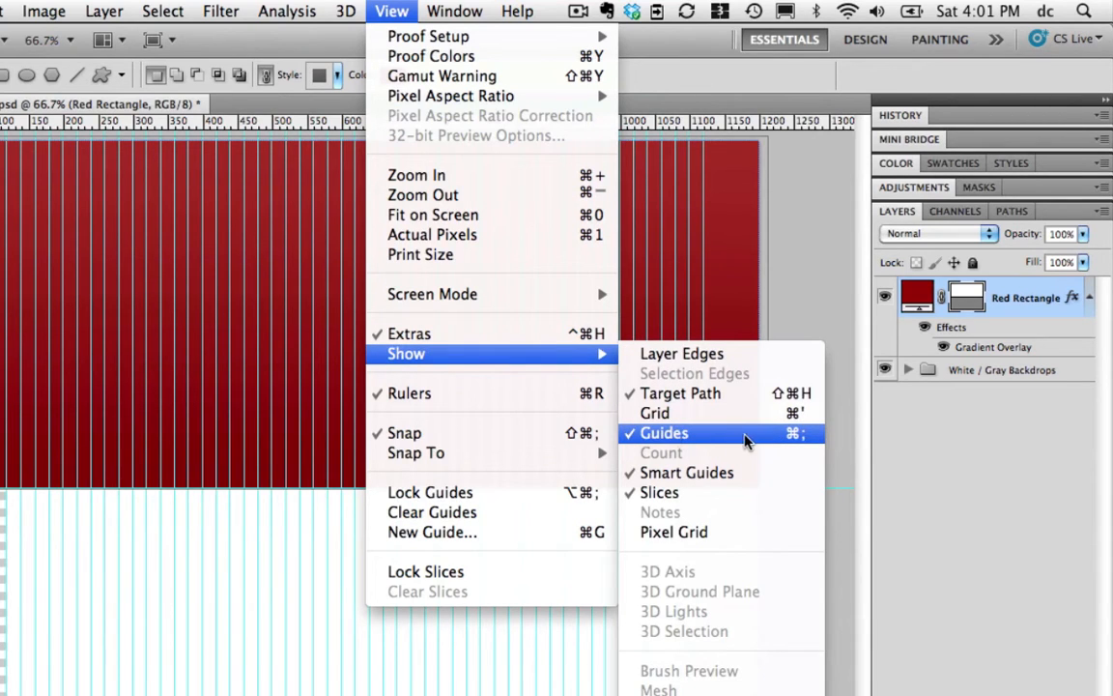
pyautogui.click(808, 443)
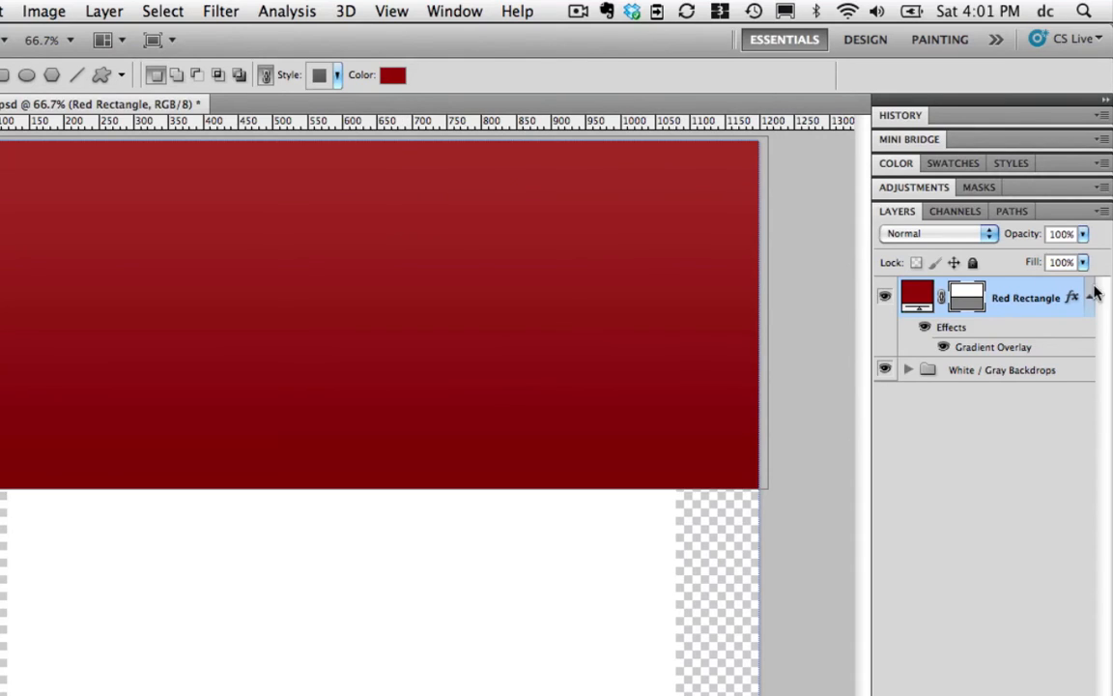
# Set the Red Rectangle layer's Gradient Overlay to the Overlay blend mode with 35% opacity
pyautogui.doubleClick(1015, 352)
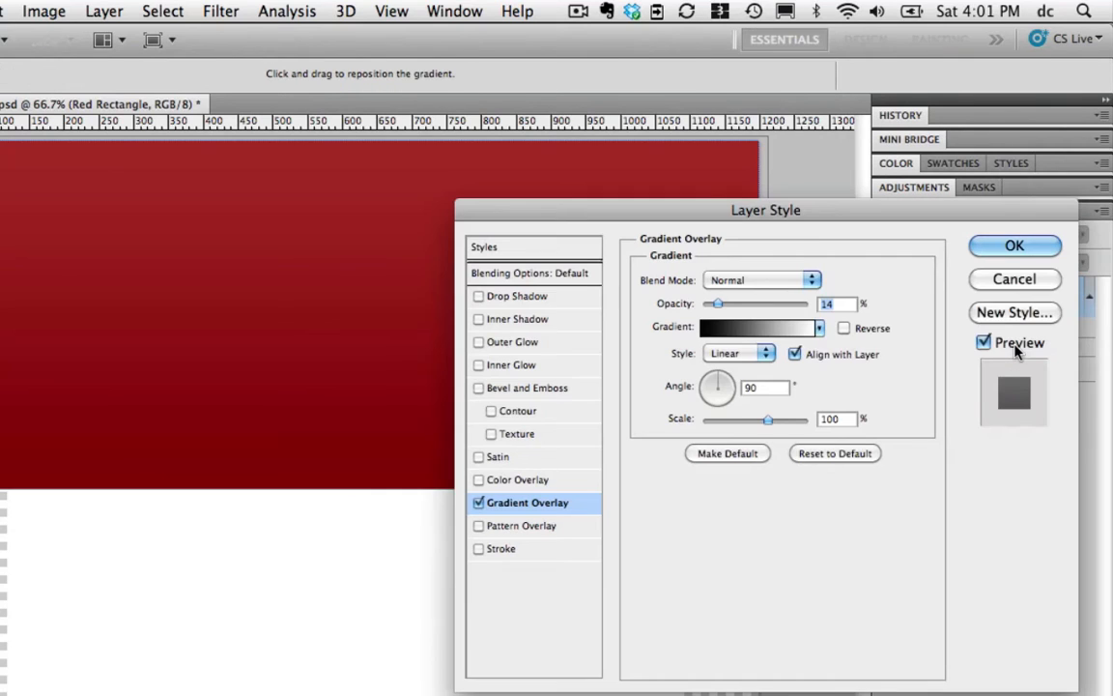
pyautogui.click(811, 281)
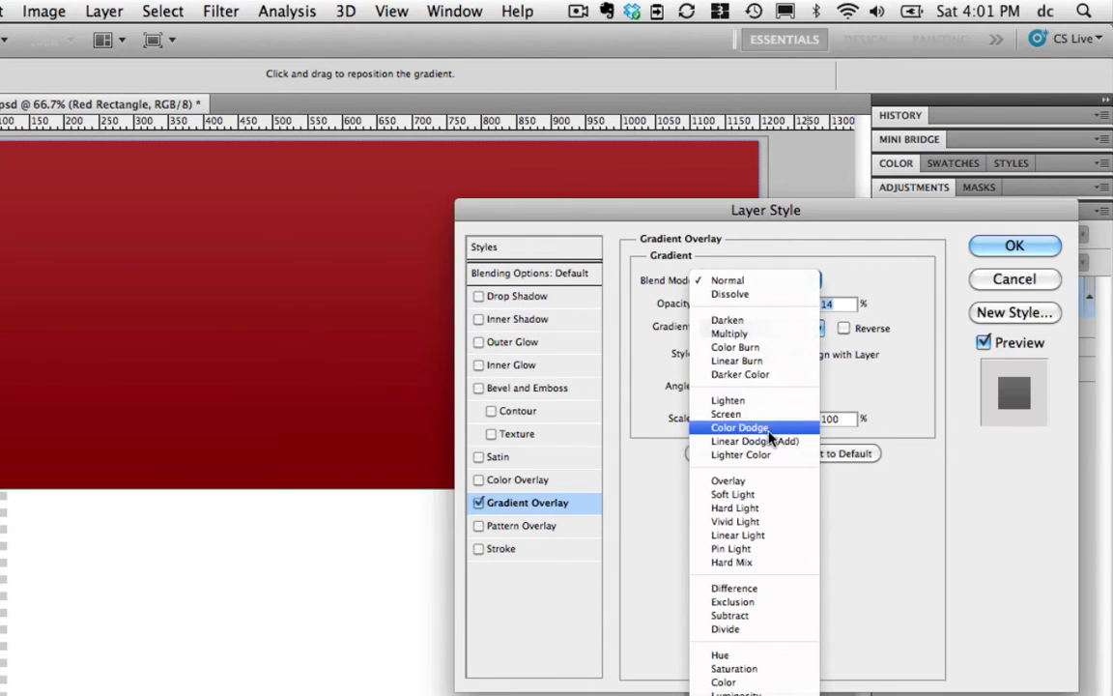
pyautogui.click(753, 486)
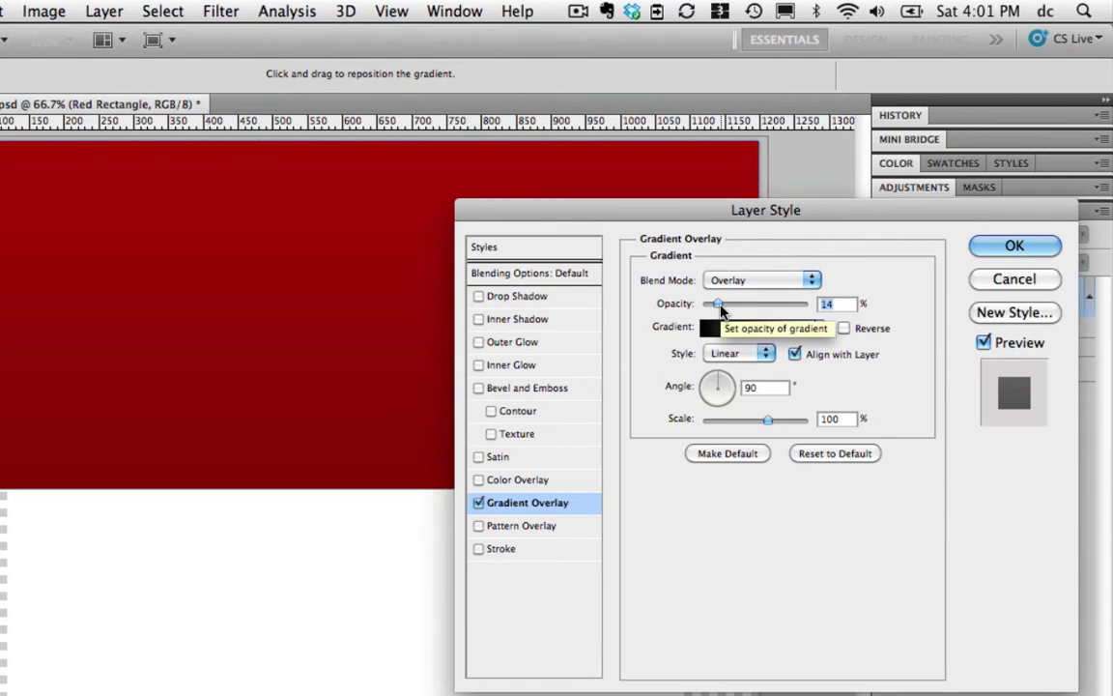
pyautogui.moveTo(718, 306); pyautogui.dragTo(779, 306)
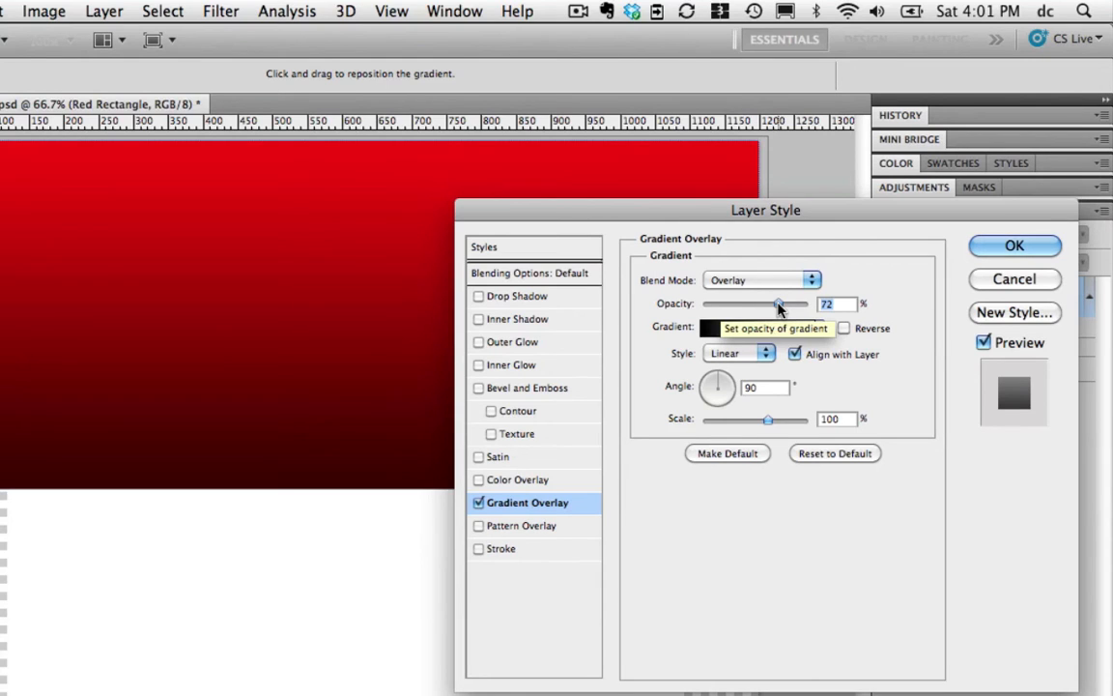
pyautogui.moveTo(779, 306); pyautogui.dragTo(740, 308)
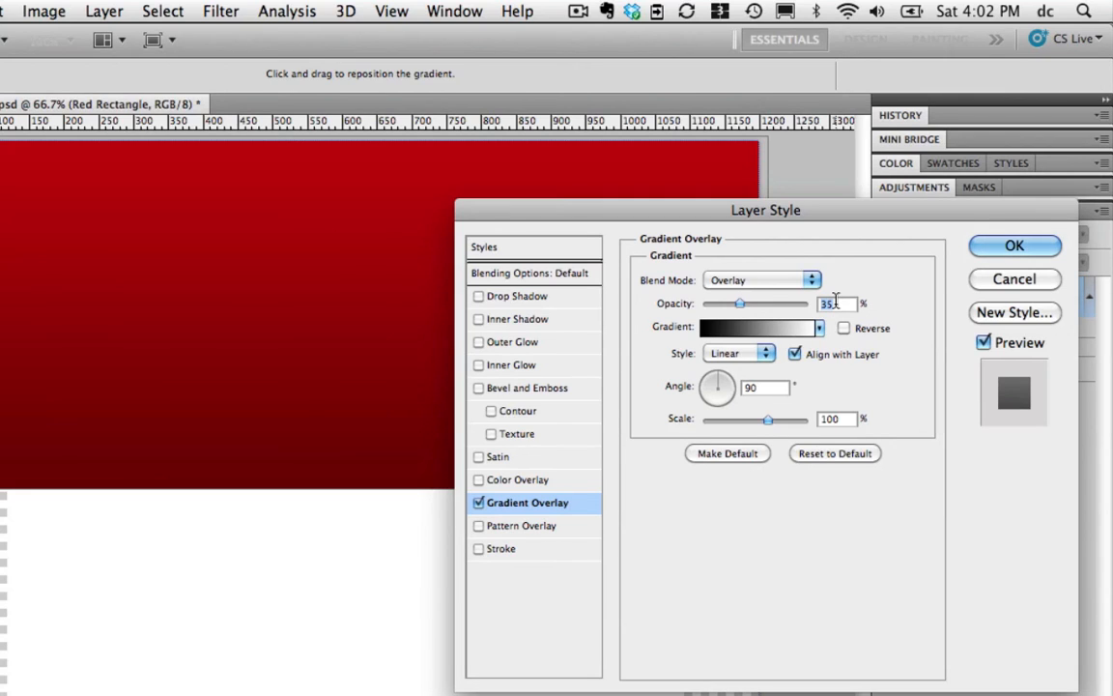
pyautogui.click(798, 281)
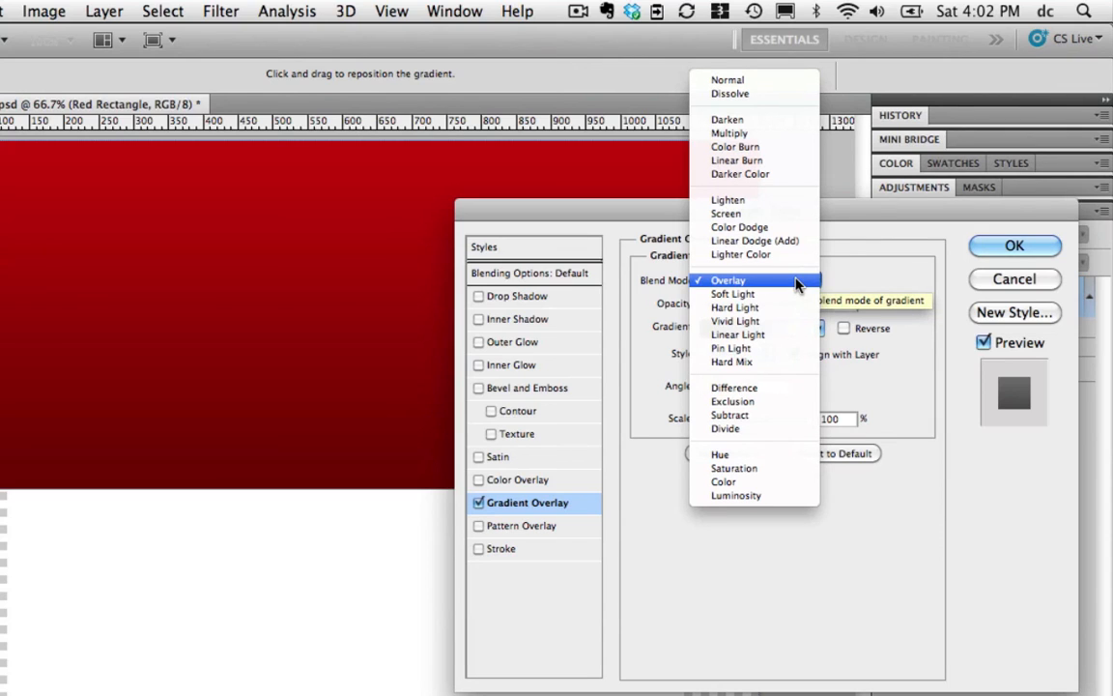
pyautogui.click(857, 281)
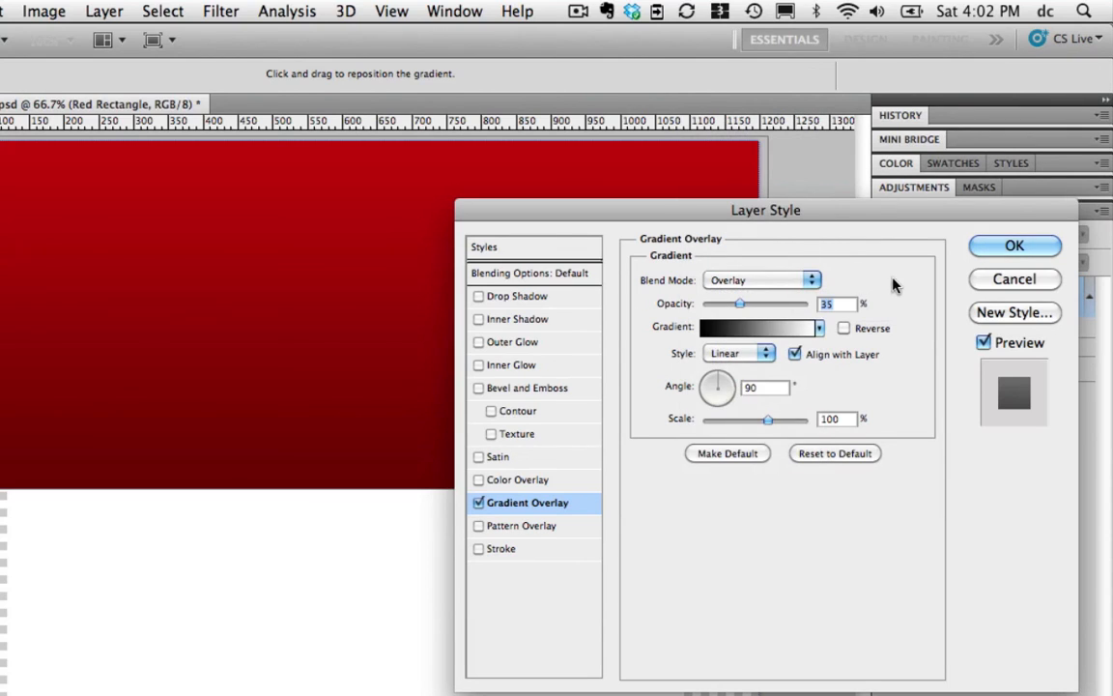